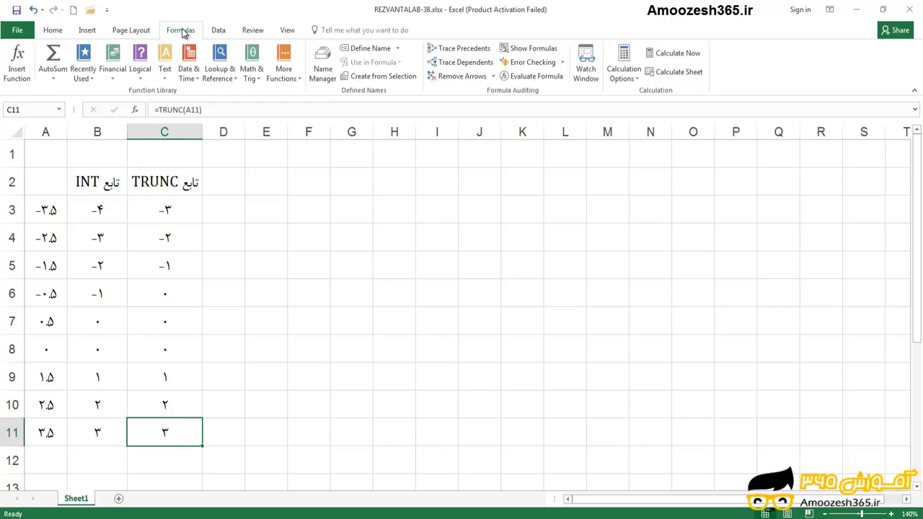
Look up the EVEN function among the math and trigonometry functions and read its description
left_click(258, 79)
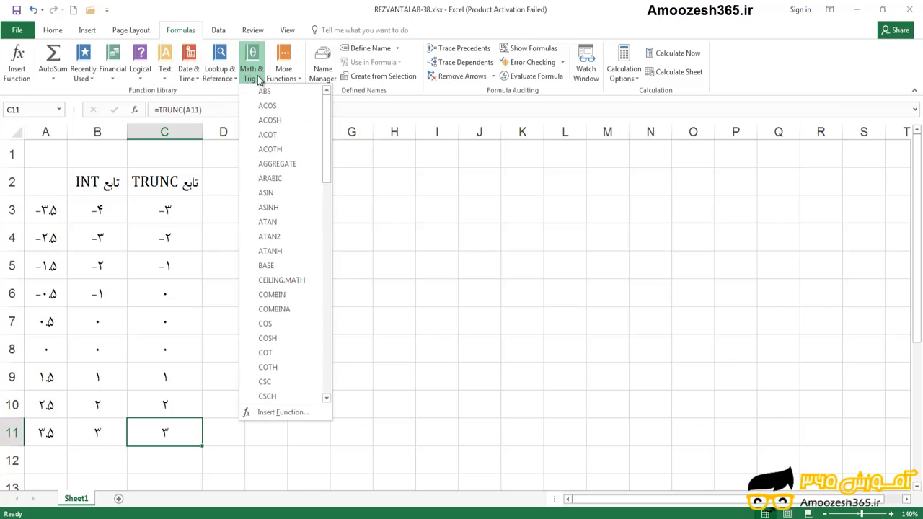
left_click_drag(326, 157, 327, 222)
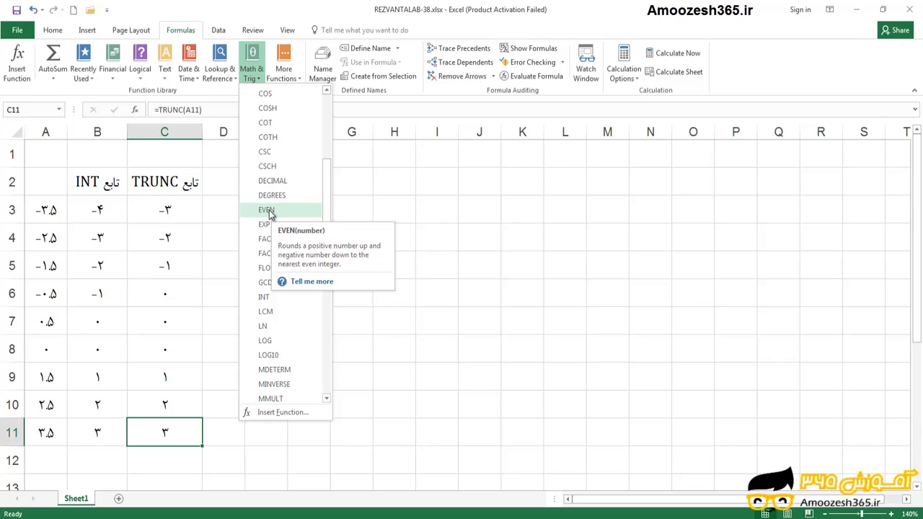
key("Escape")
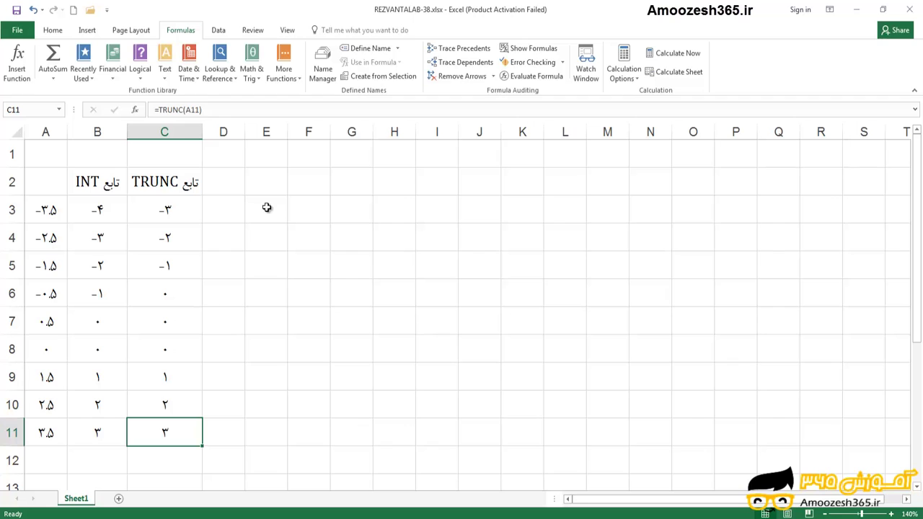
Enter the header "تابع EVEN" in cell D2 and widen column D to fit it
left_click(222, 184)
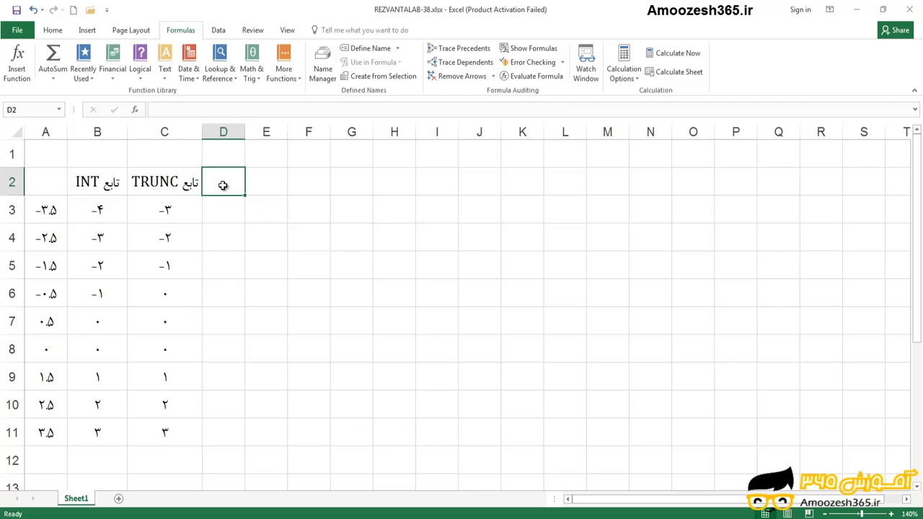
type("تابع")
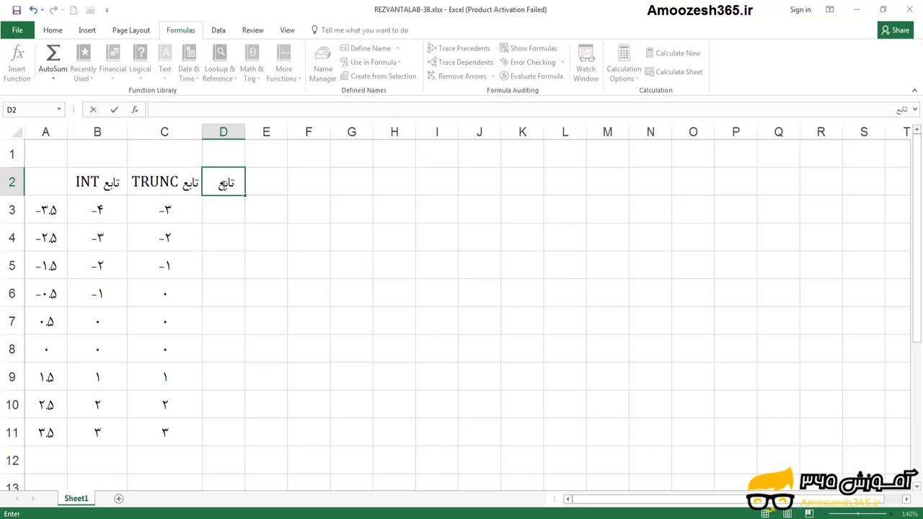
type(" EVEN")
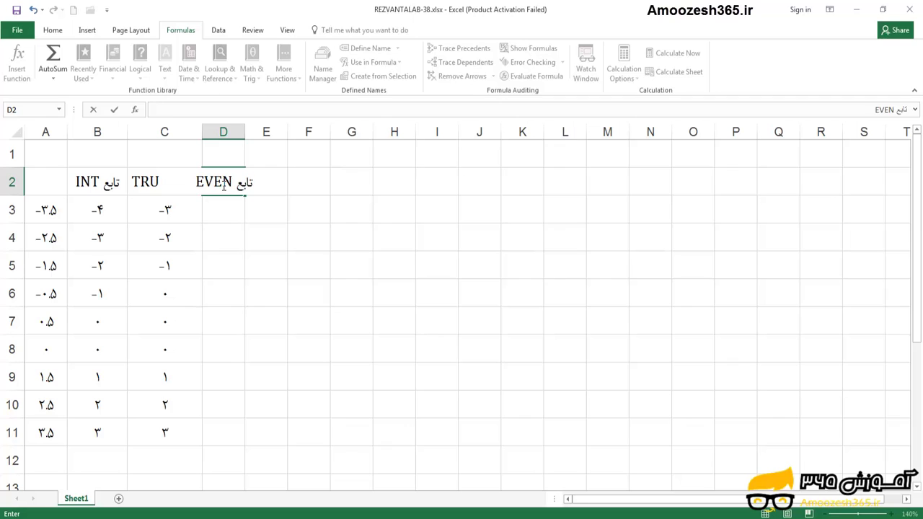
key("Return")
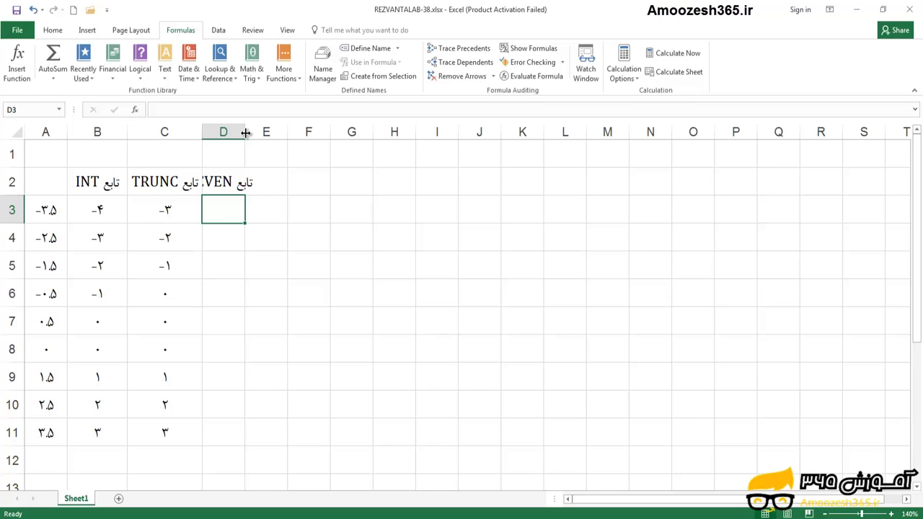
left_click_drag(245, 132, 271, 138)
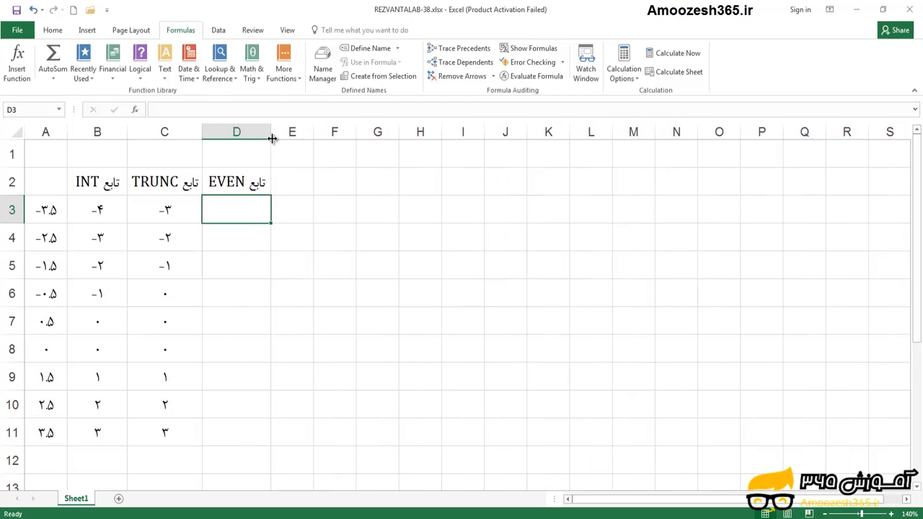
Enter the formula =EVEN(A11) in cell D11
left_click(222, 431)
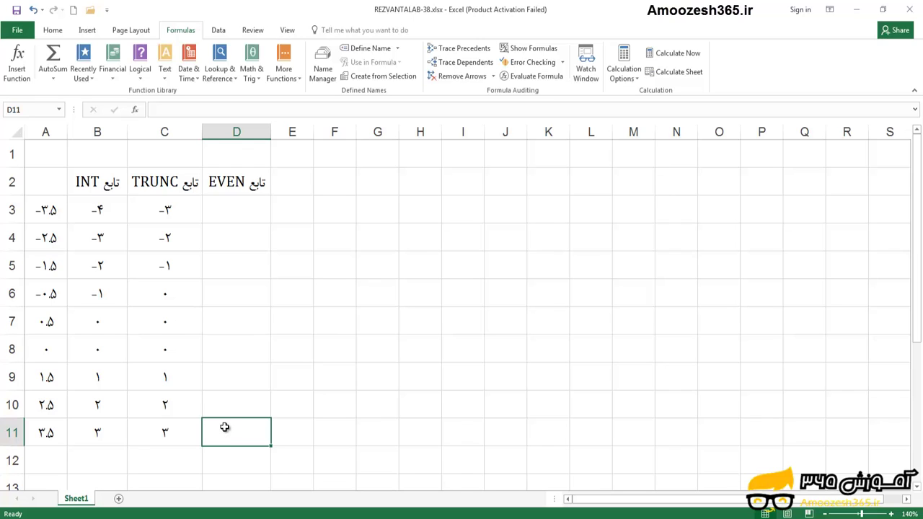
type("=")
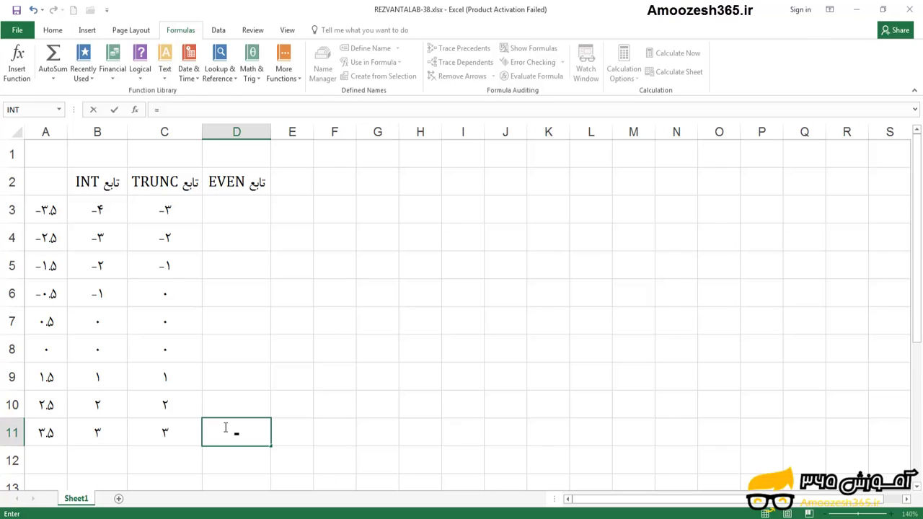
type("E")
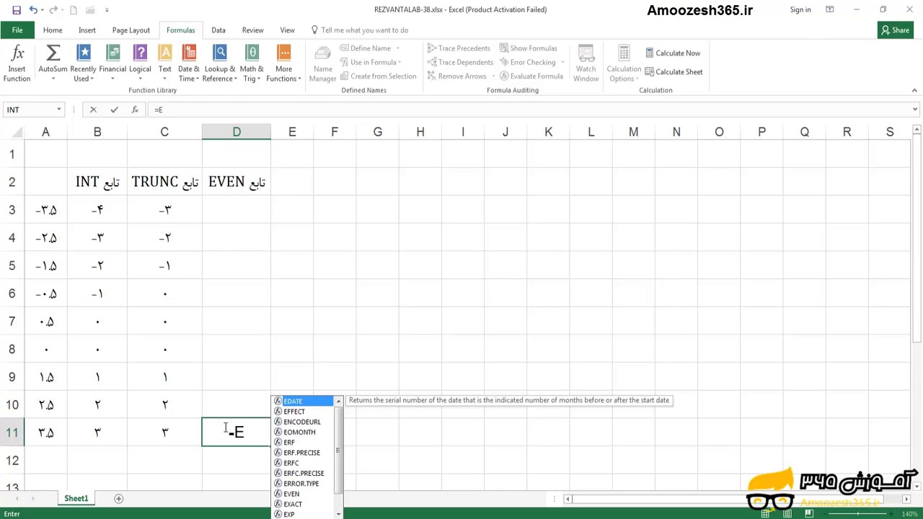
type("VEN")
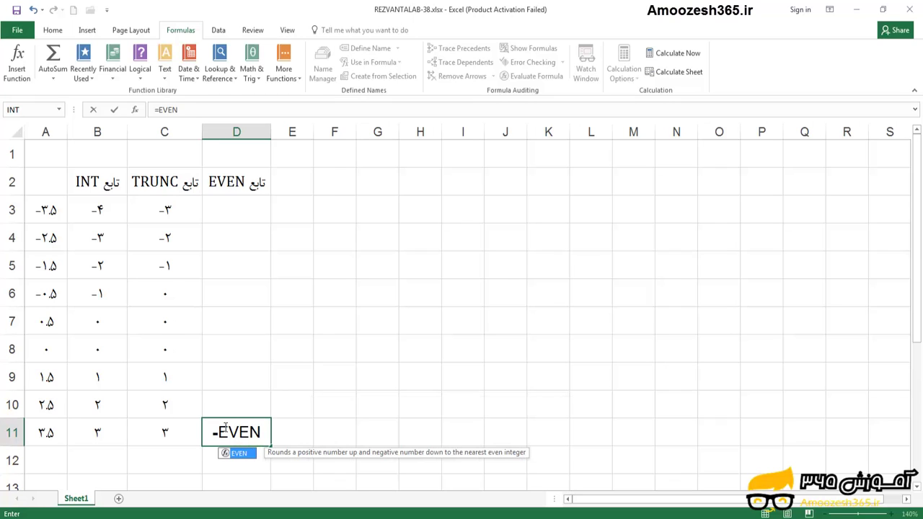
type("(")
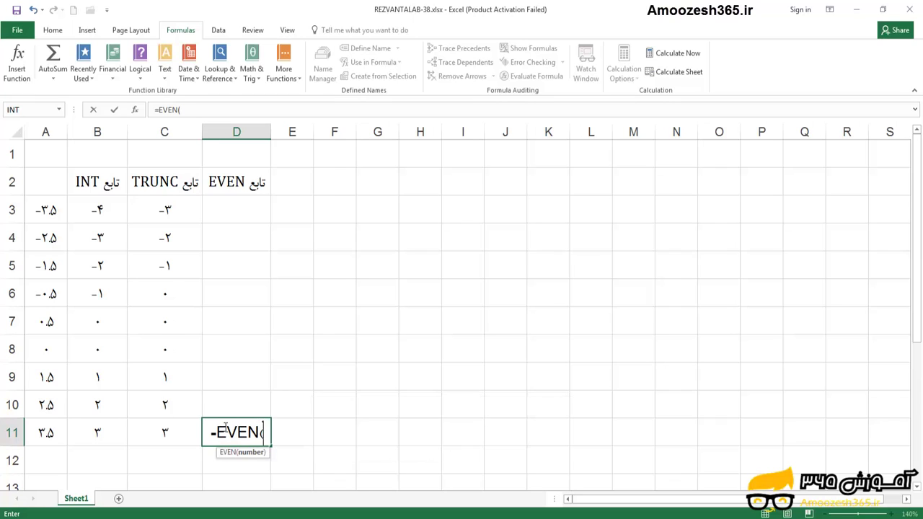
left_click(52, 431)
key("Return")
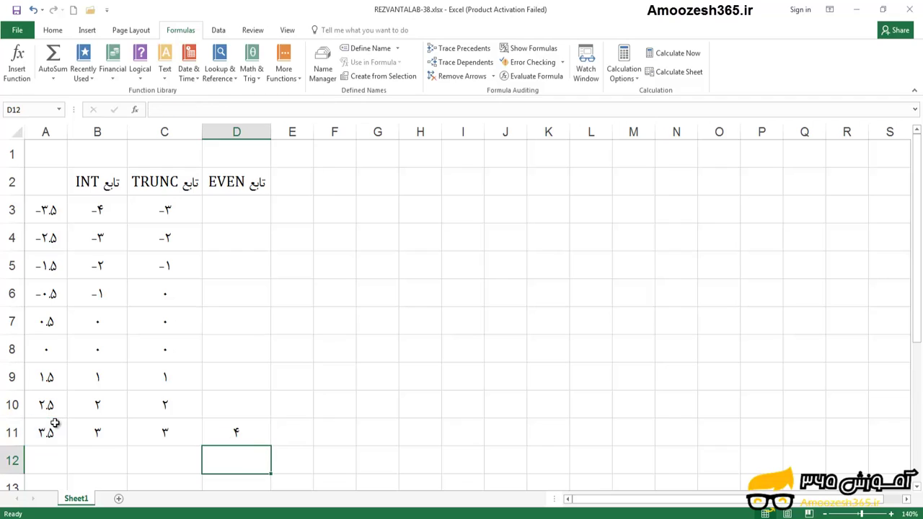
Copy the EVEN formula from D11 into cells D3 through D10
left_click(228, 431)
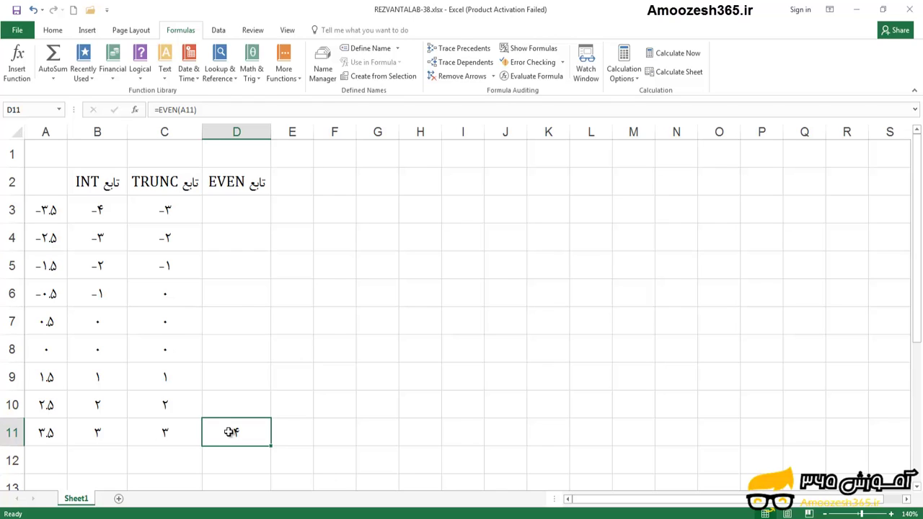
right_click(232, 433)
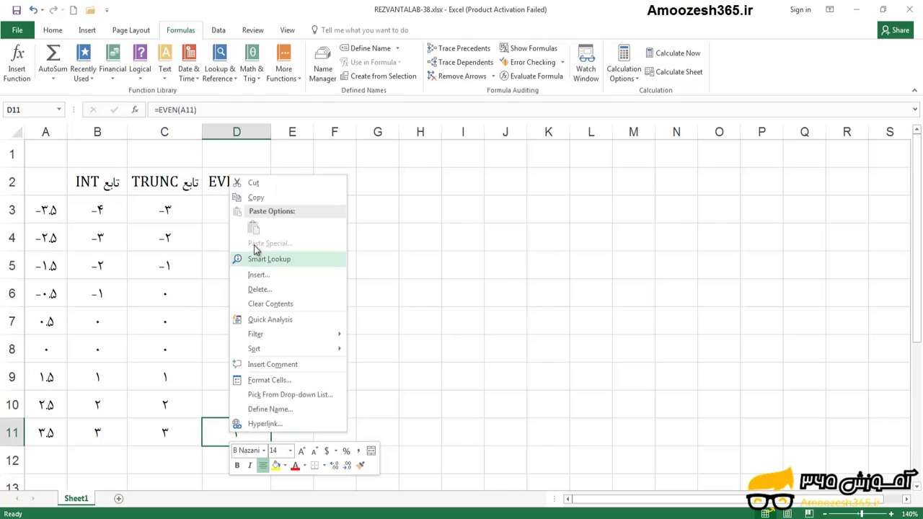
left_click(254, 199)
left_click_drag(243, 208, 223, 392)
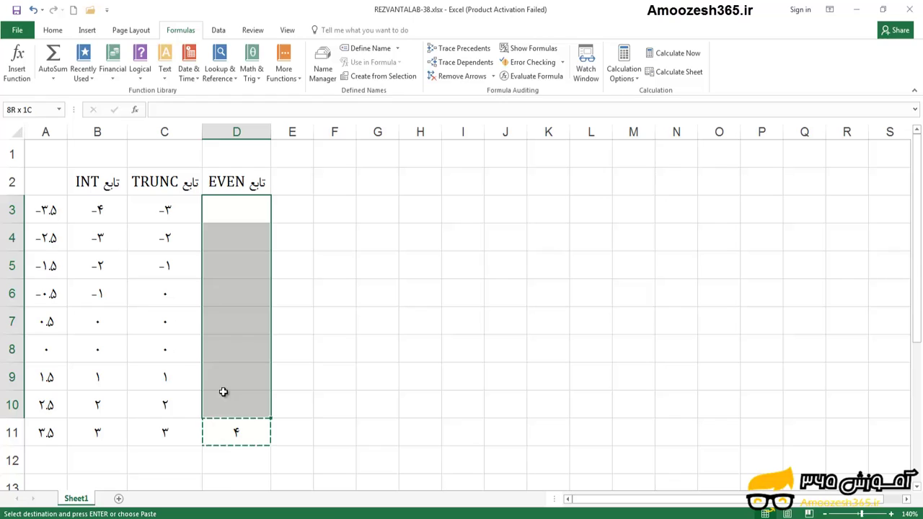
right_click(220, 262)
left_click(244, 312)
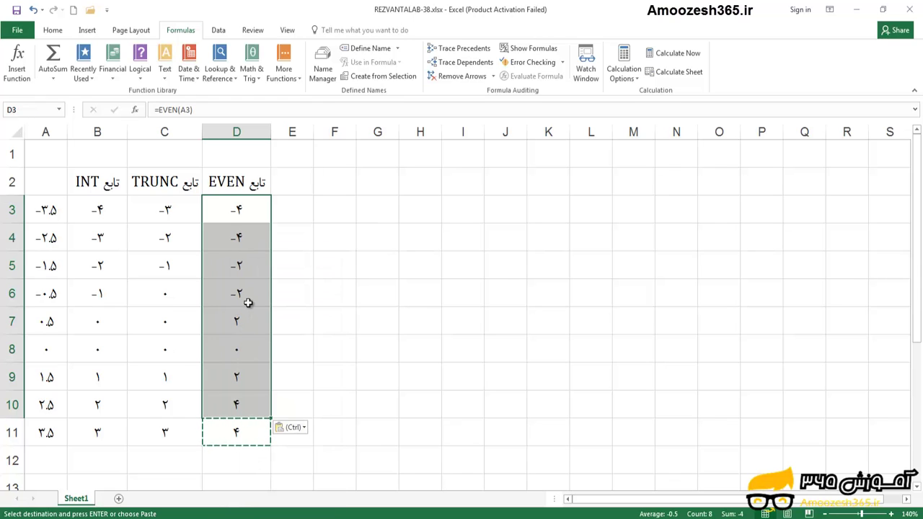
key("Escape")
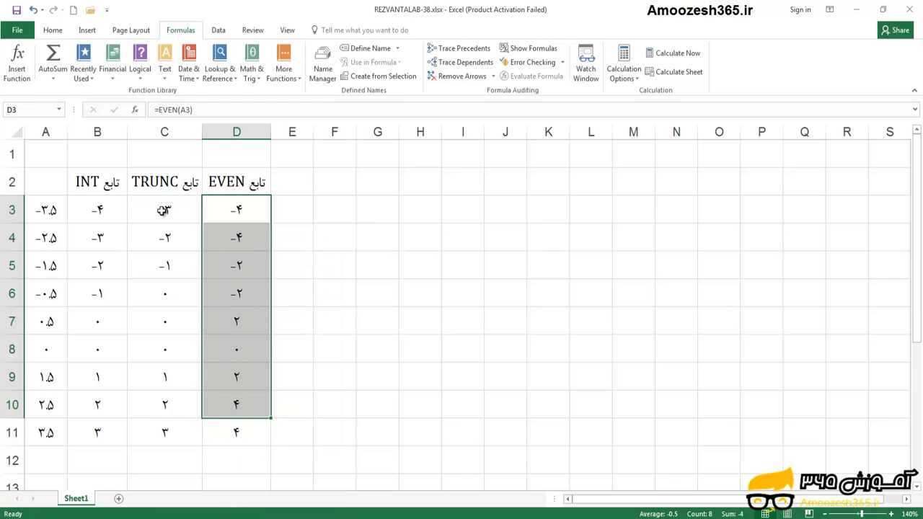
Compare the negative numbers in A3:A6 with their EVEN results in D3:D6, marking both with red rectangles
left_click(43, 211)
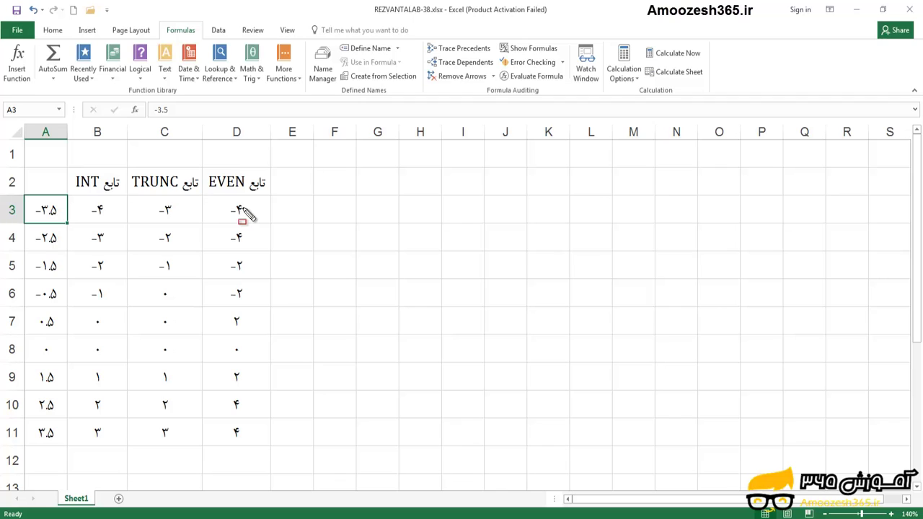
left_click_drag(27, 228, 60, 250)
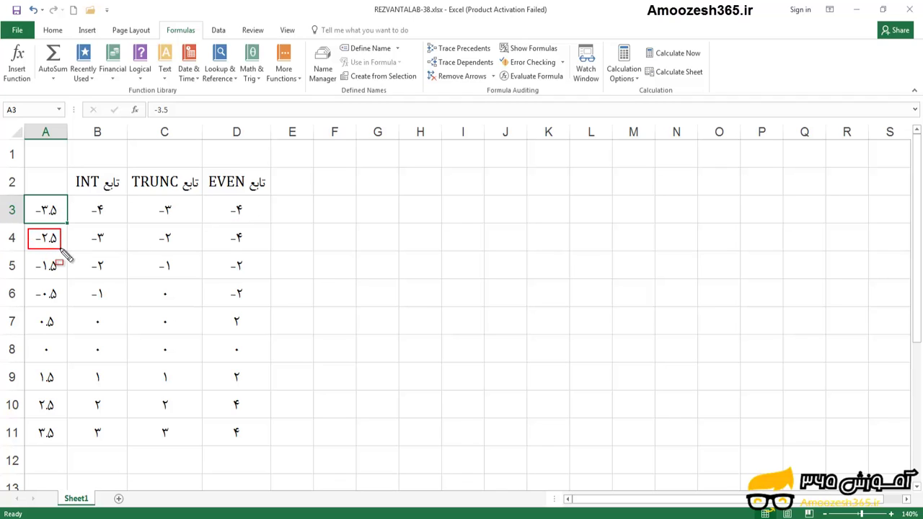
left_click_drag(219, 224, 248, 249)
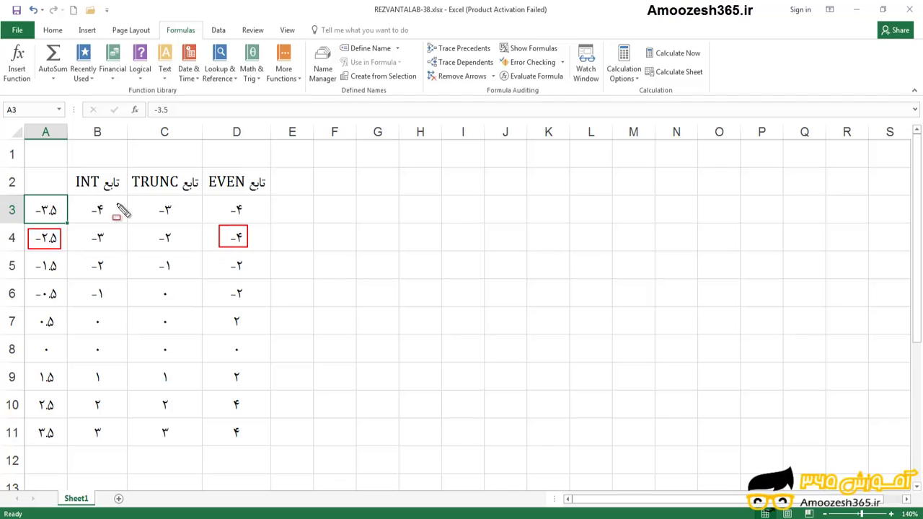
left_click_drag(28, 199, 61, 222)
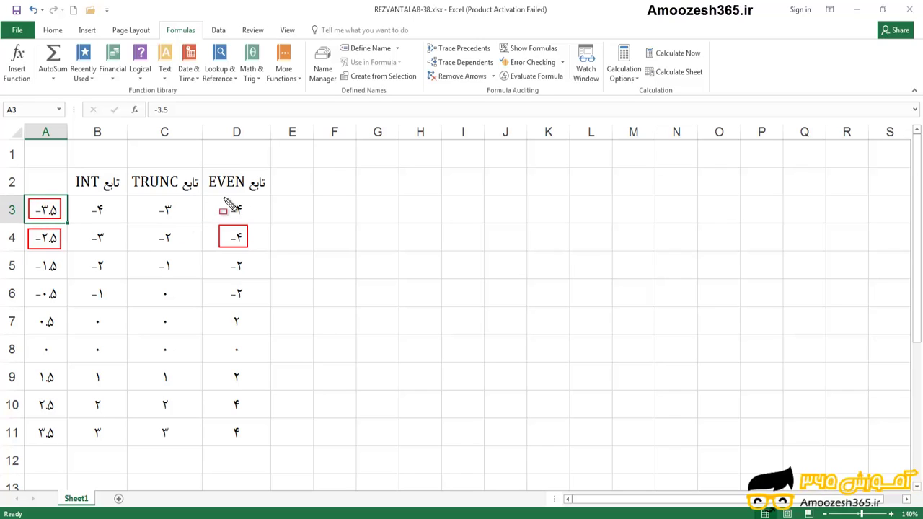
left_click_drag(214, 199, 247, 221)
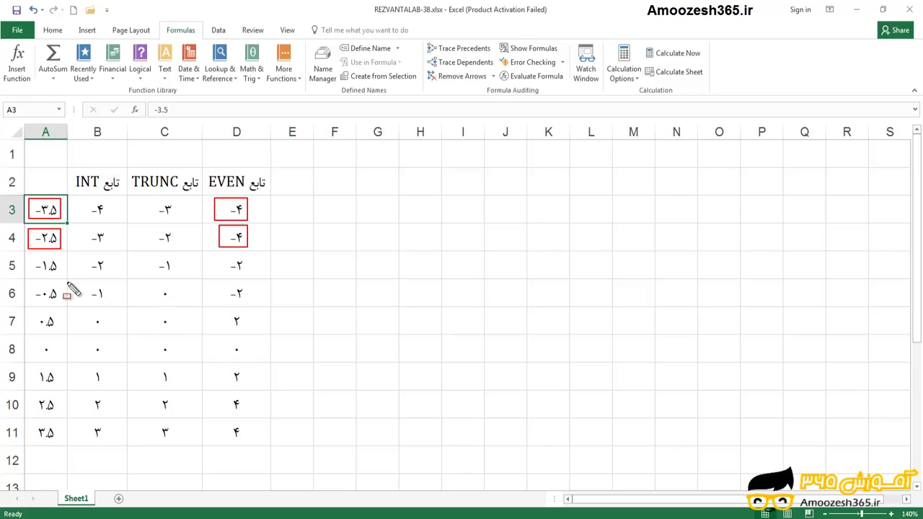
mouse_move(30, 256)
left_mouse_down()
mouse_move(64, 309)
mouse_move(57, 298)
left_mouse_up()
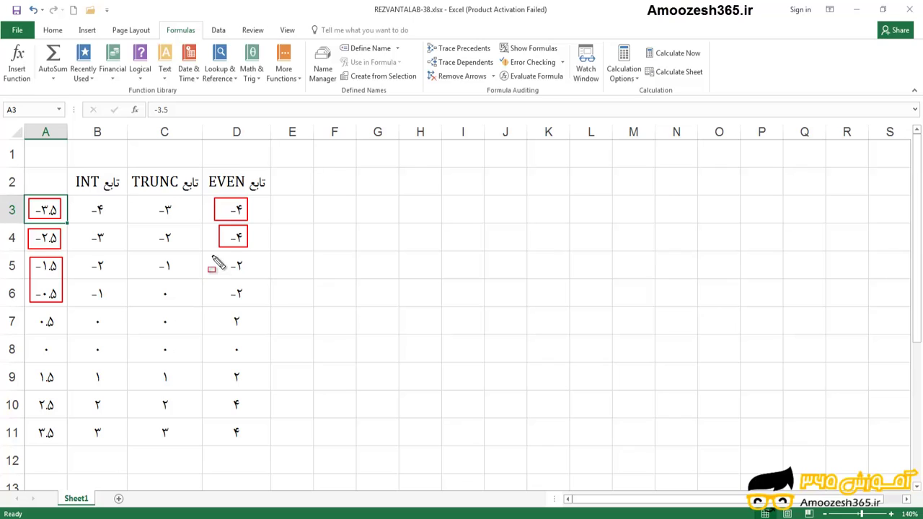
mouse_move(212, 256)
left_mouse_down()
mouse_move(235, 301)
mouse_move(251, 306)
left_mouse_up()
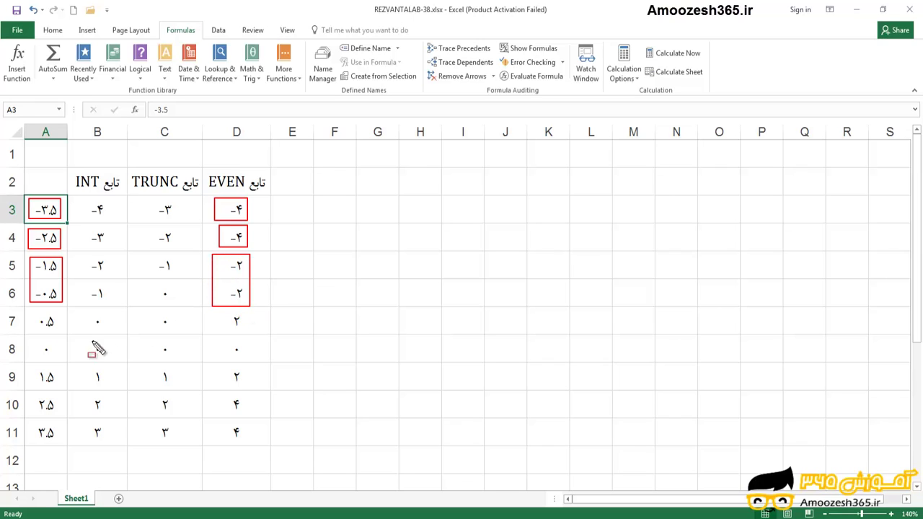
Compare the positive numbers in rows 7 and 9 to 11 of column A with their EVEN results in column D, marking both with red rectangles
left_click_drag(32, 311, 52, 329)
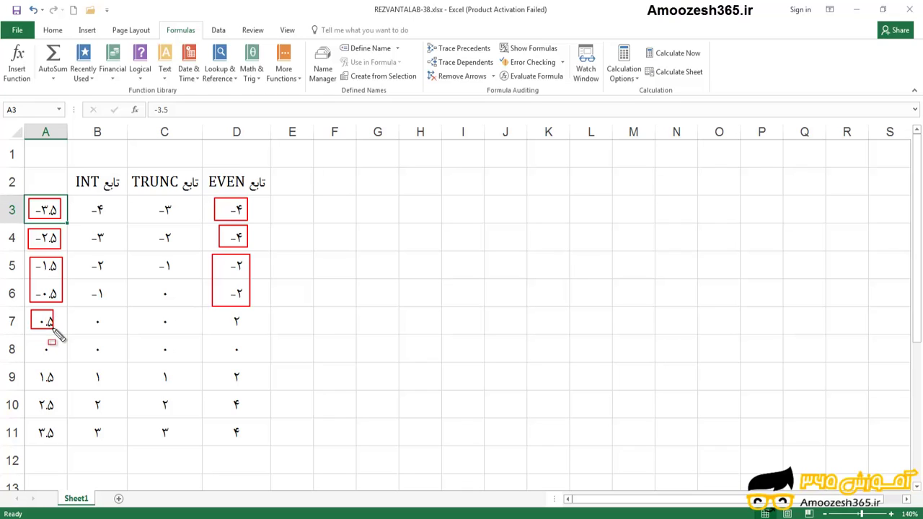
left_click_drag(218, 313, 244, 330)
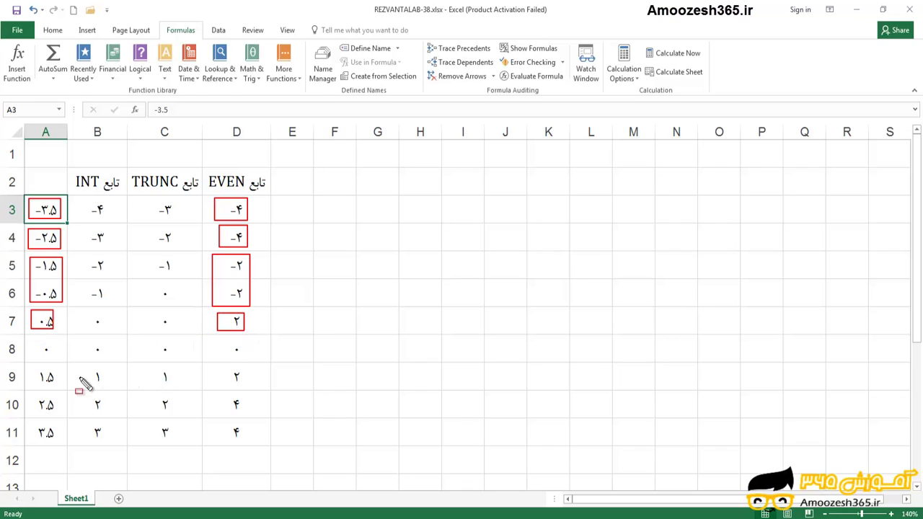
left_click_drag(34, 368, 53, 386)
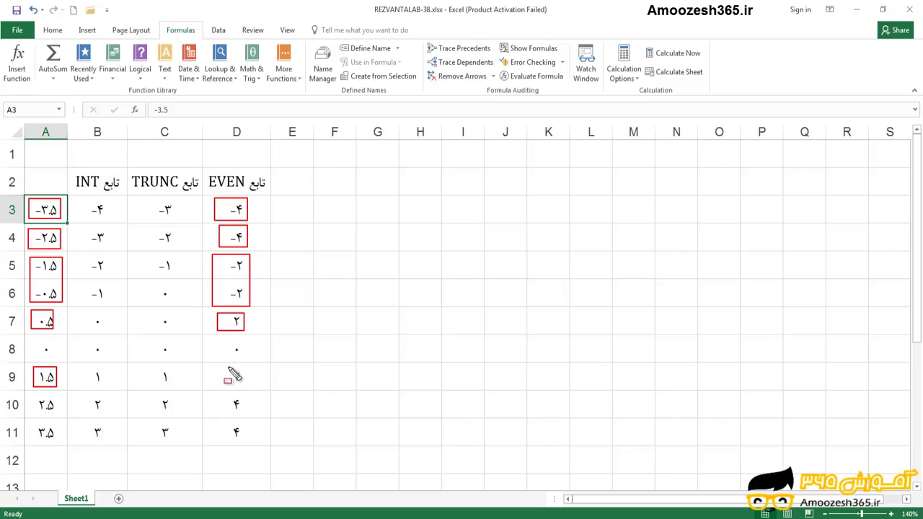
left_click_drag(223, 366, 247, 388)
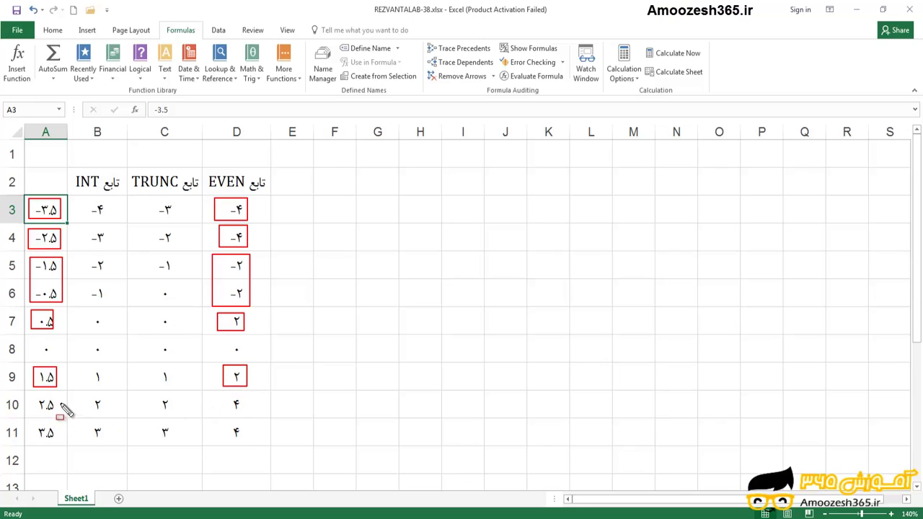
mouse_move(61, 395)
left_mouse_down()
mouse_move(33, 414)
mouse_move(52, 441)
mouse_move(34, 444)
left_mouse_up()
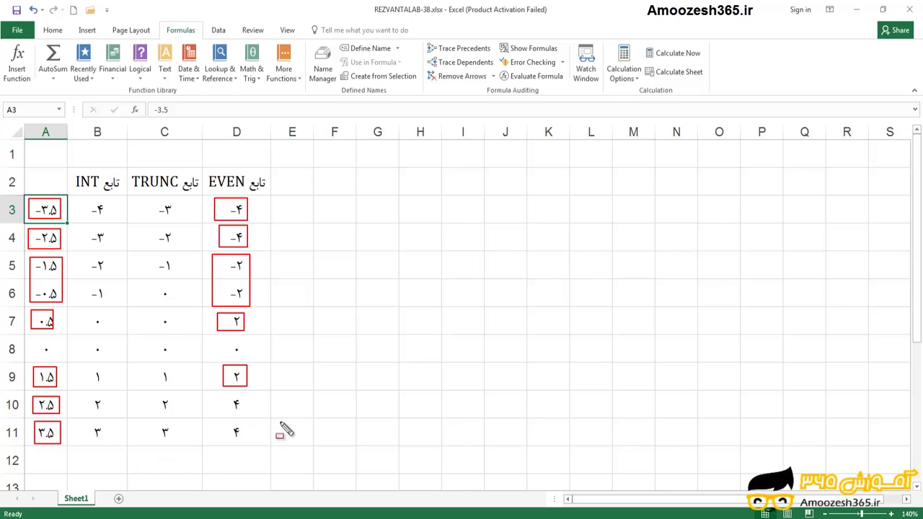
left_click_drag(258, 398, 218, 443)
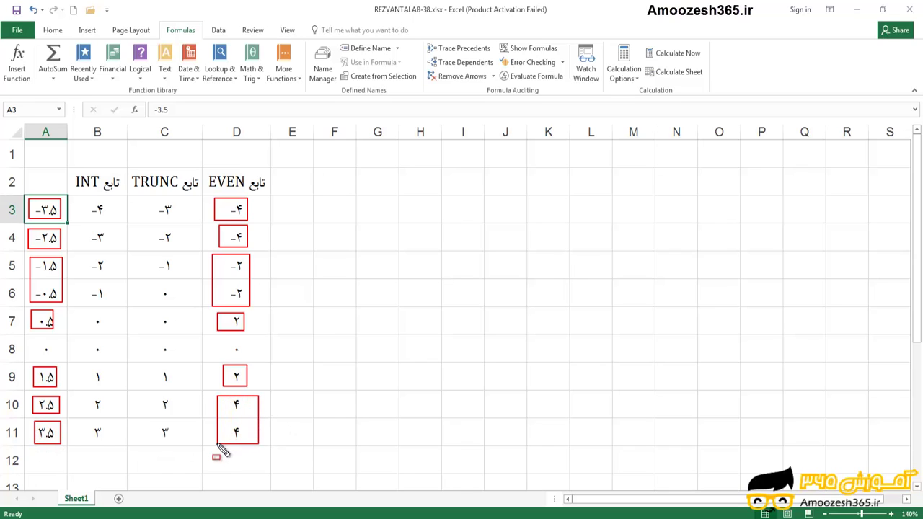